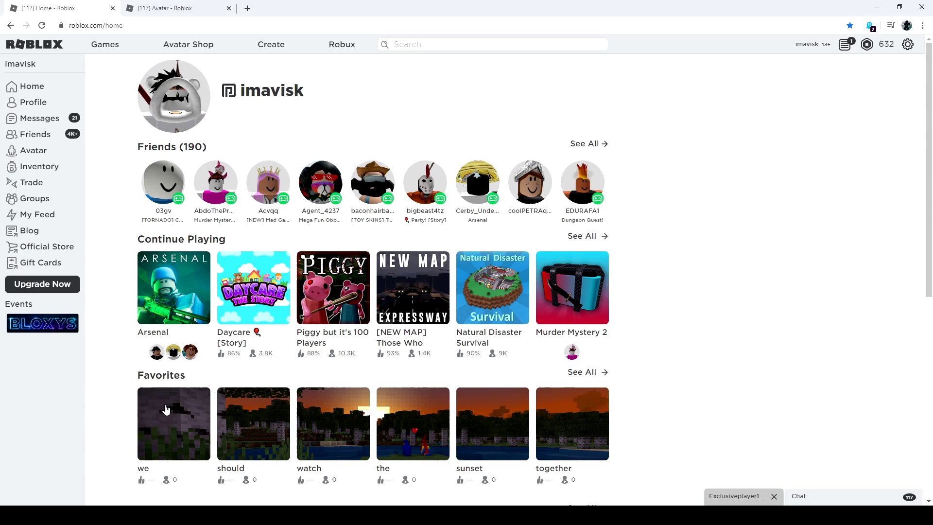
- Open the Avatar Shop catalog in a new tab, and open the Corrupt Side item from it in another tab
middle_click(199, 44)
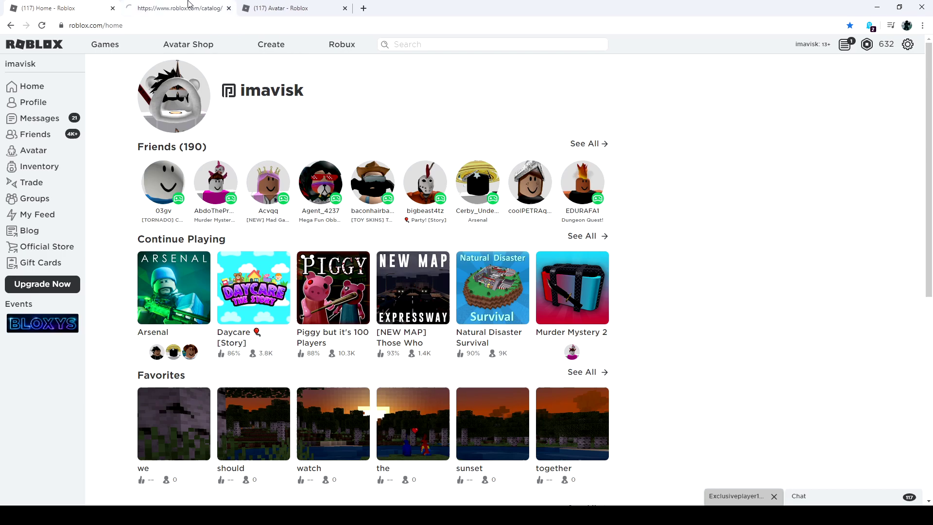
left_click(316, 8)
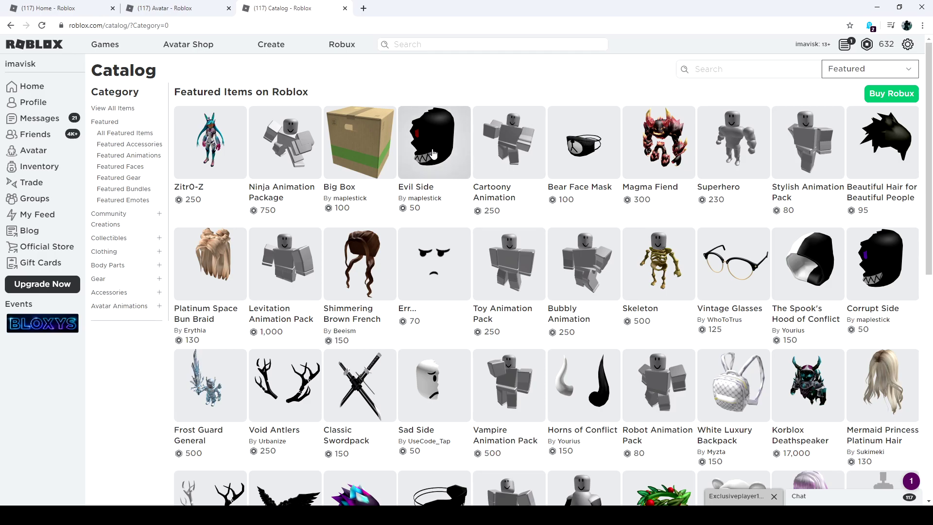
middle_click(880, 280)
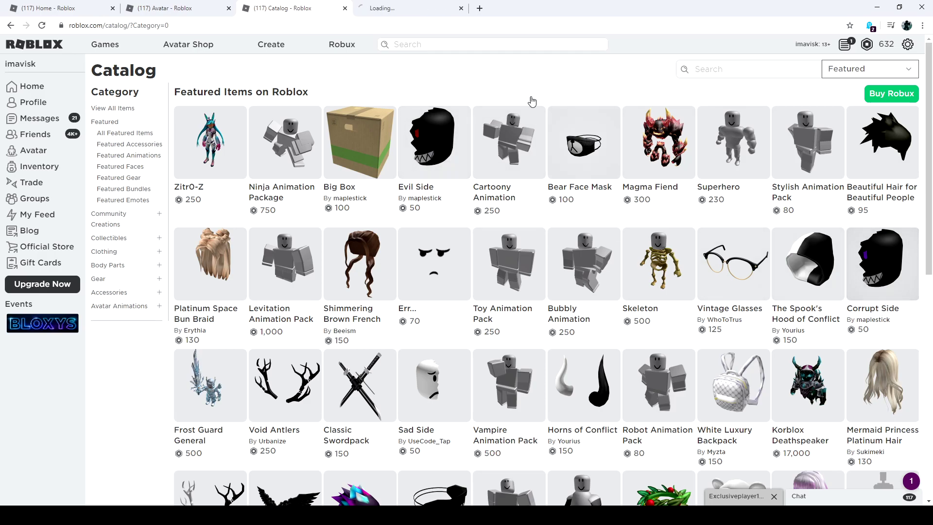
left_click(404, 6)
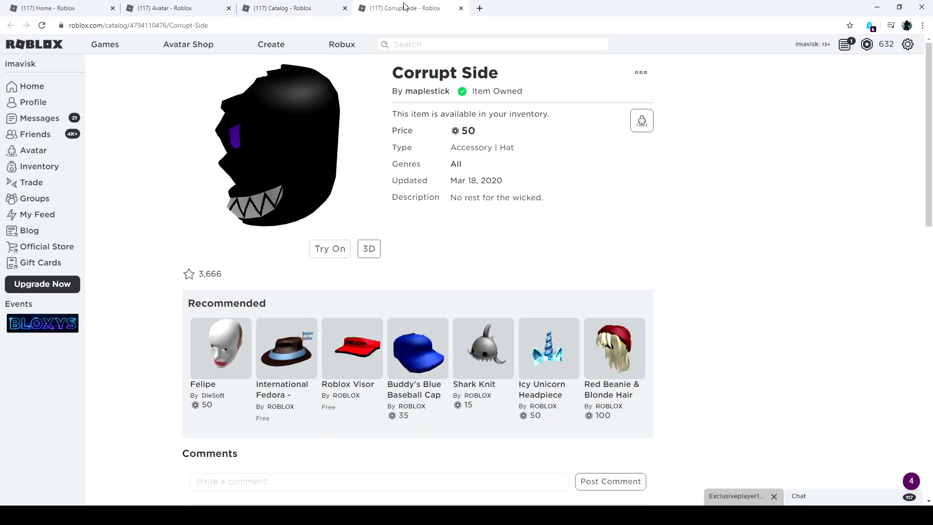
- Check the Corrupt Side listing among the featured catalog items, and inspect the item in 3D on its own page
left_click(336, 7)
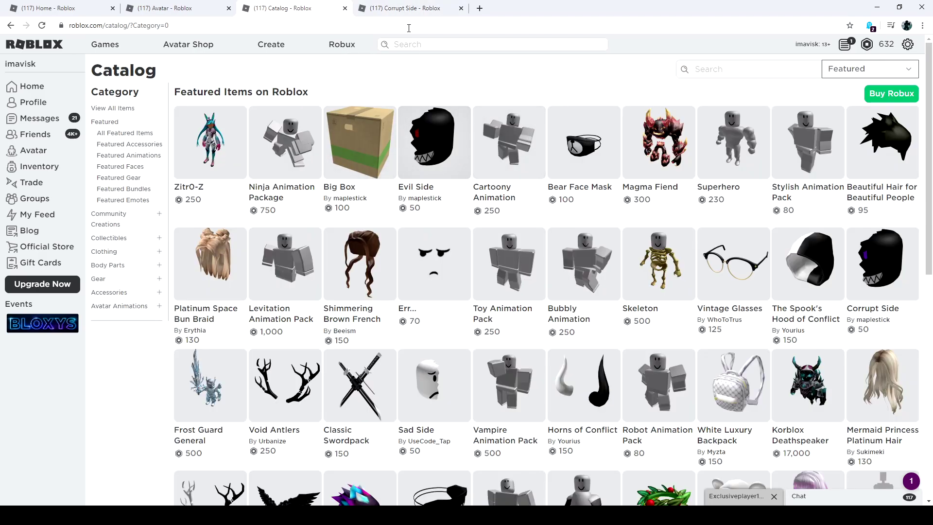
left_click(408, 6)
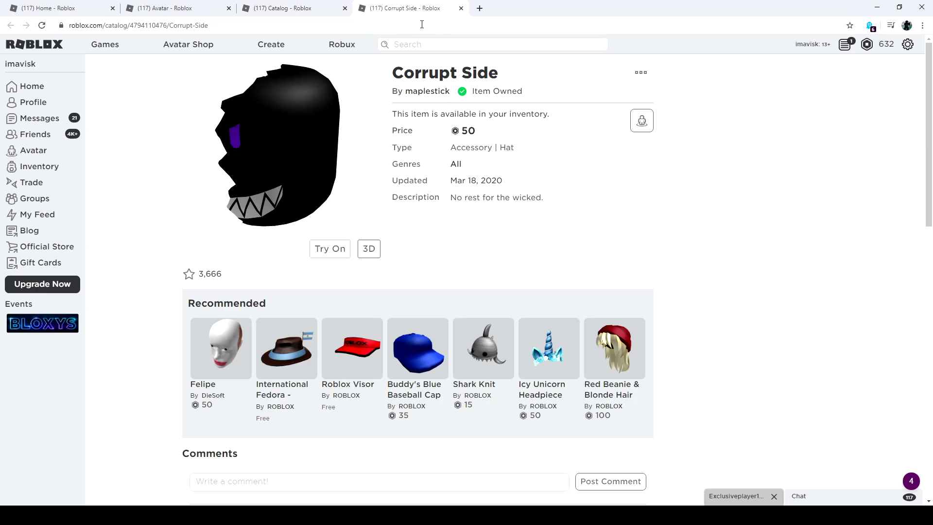
left_click(336, 8)
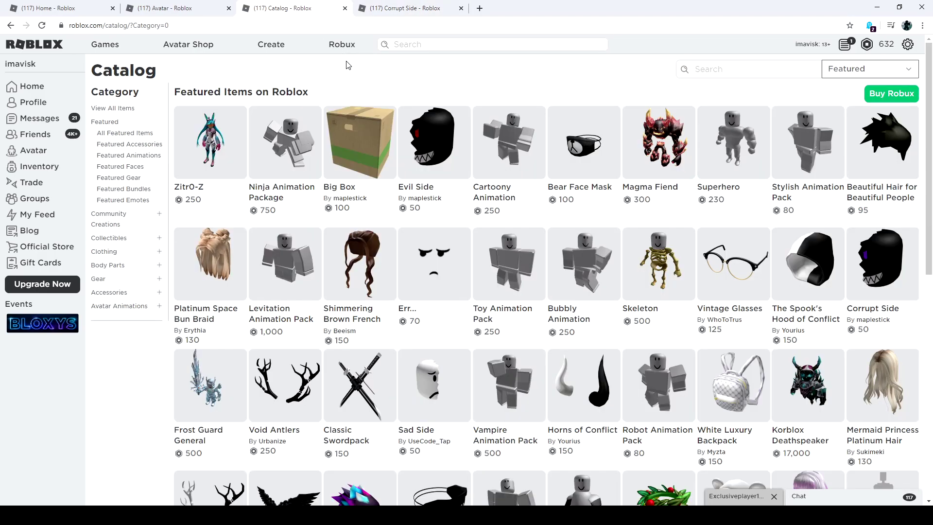
scroll(340, 50, "down", 1)
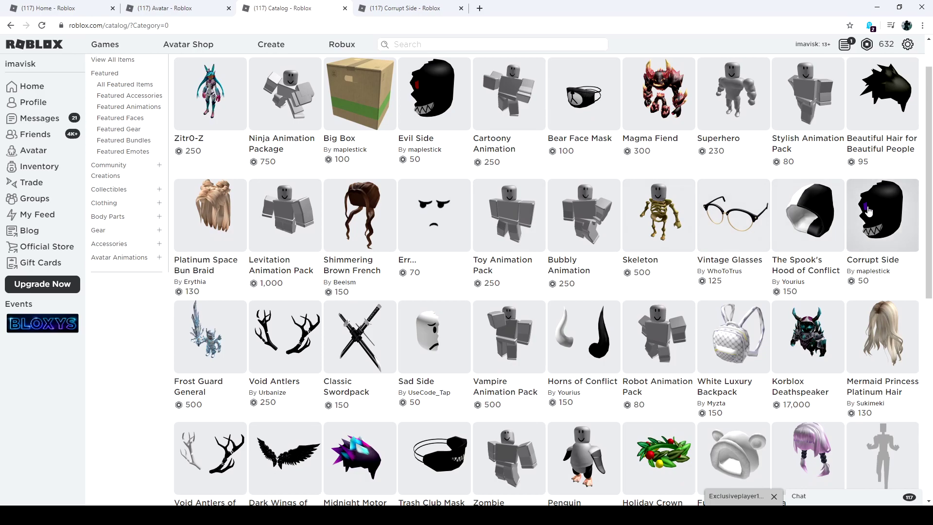
left_click(408, 8)
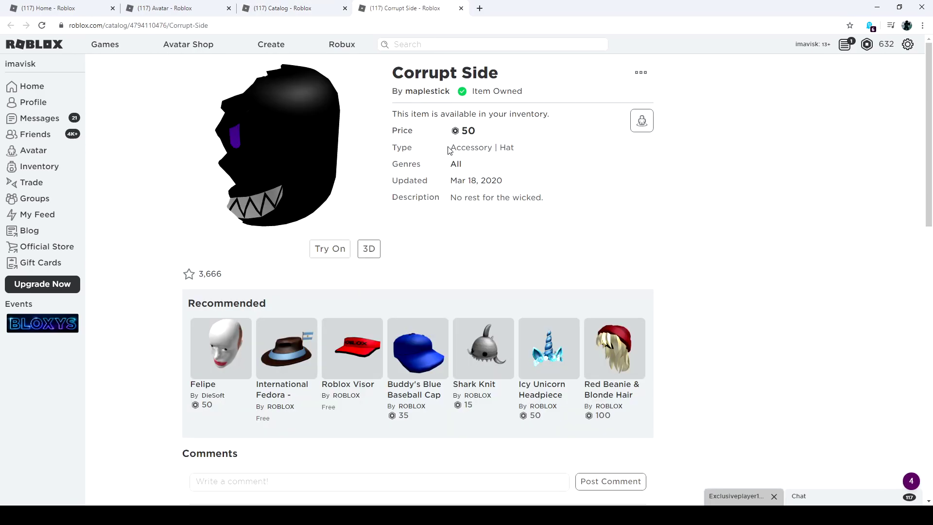
left_click(369, 249)
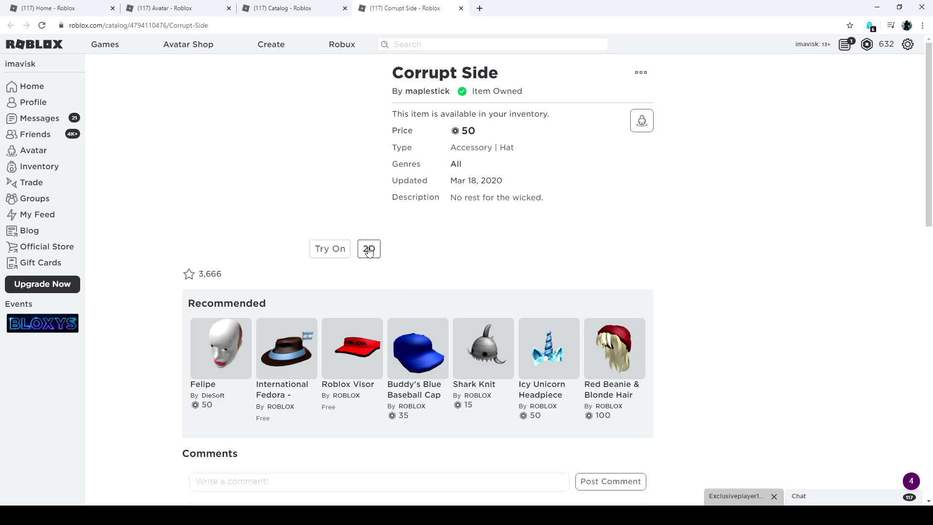
left_click_drag(282, 208, 308, 163)
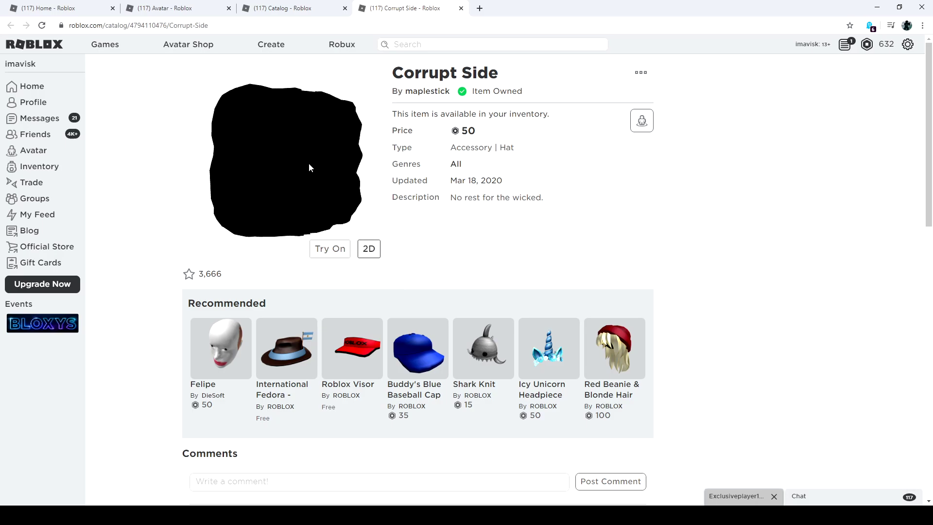
- Switch to the Avatar Editor and put on the saved costume named 1
left_click(166, 8)
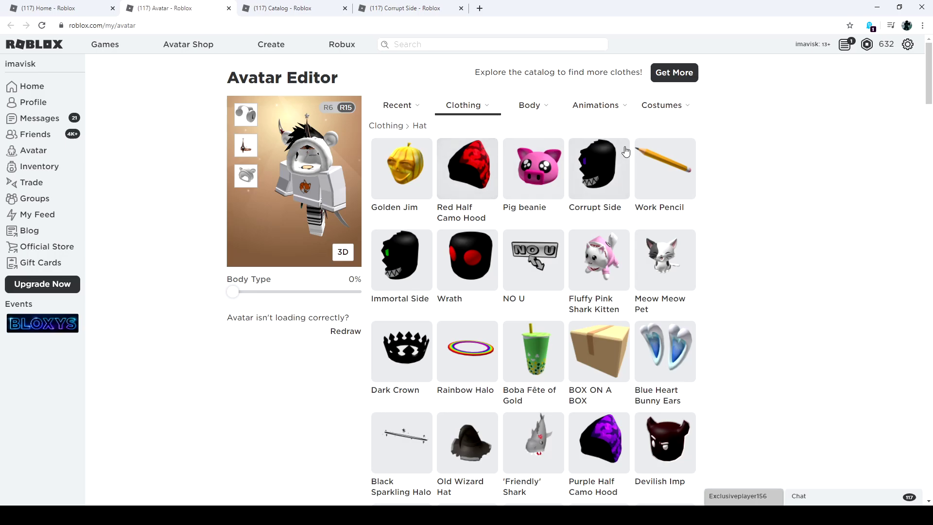
mouse_move(681, 115)
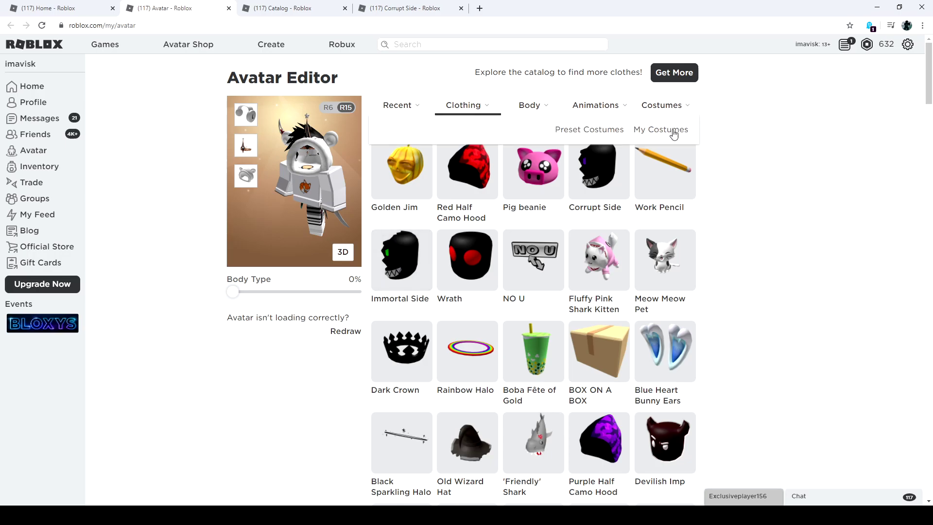
left_click(671, 129)
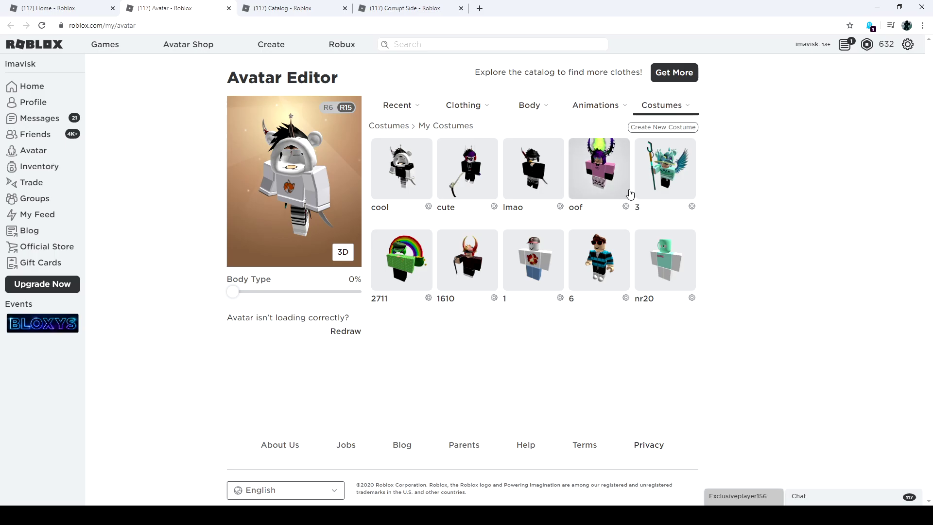
mouse_move(473, 113)
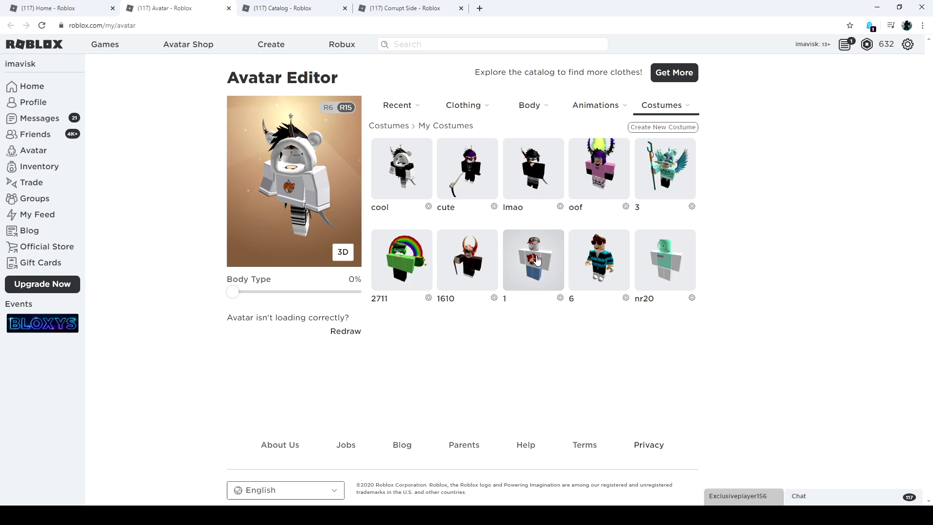
left_click(537, 260)
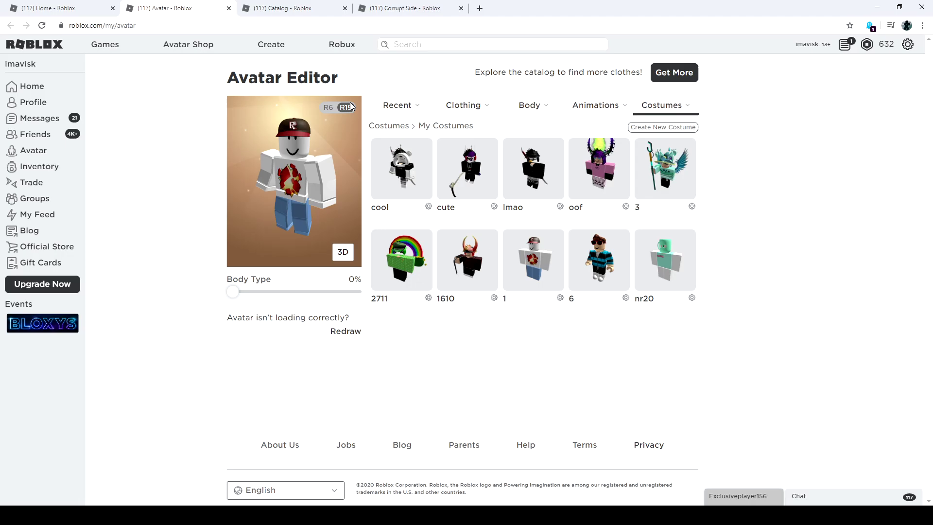
- Dress the avatar in the purple and black striped vngels japanese shirt
mouse_move(467, 116)
left_click(462, 176)
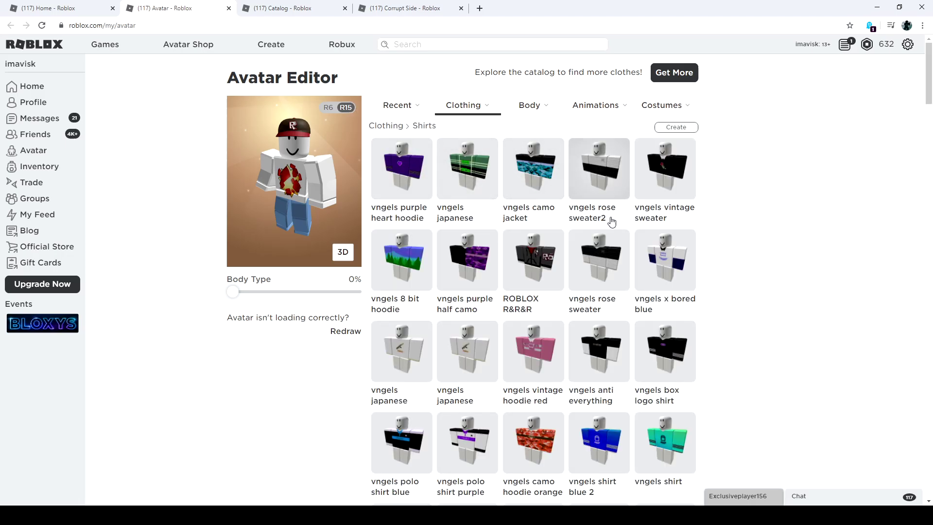
scroll(608, 215, "down", 3)
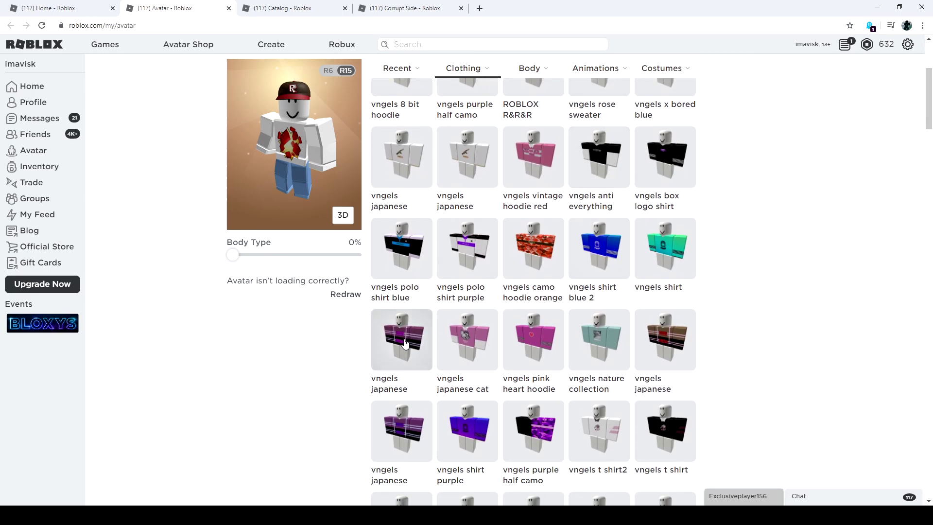
left_click(402, 340)
- Dress the avatar in the black vngels pants listed beside the college pants blue
mouse_move(464, 68)
left_click(496, 140)
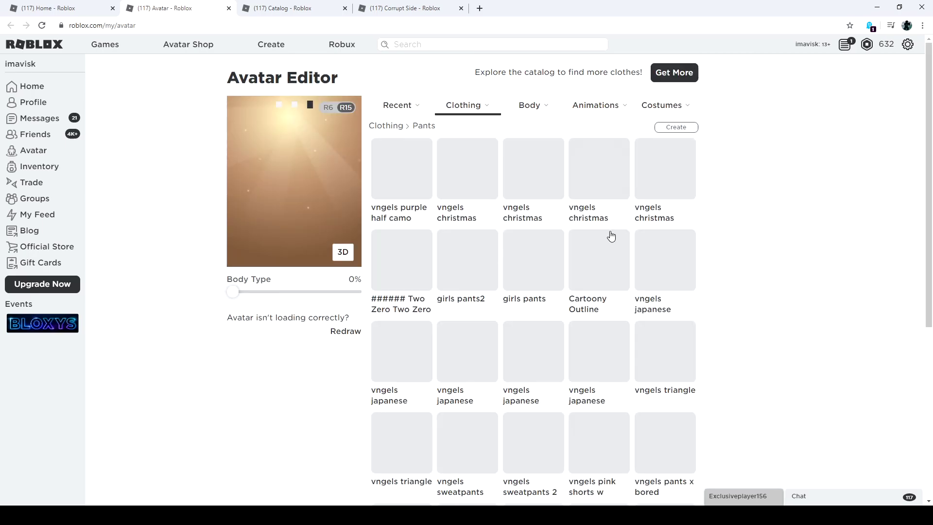
scroll(564, 241, "down", 5)
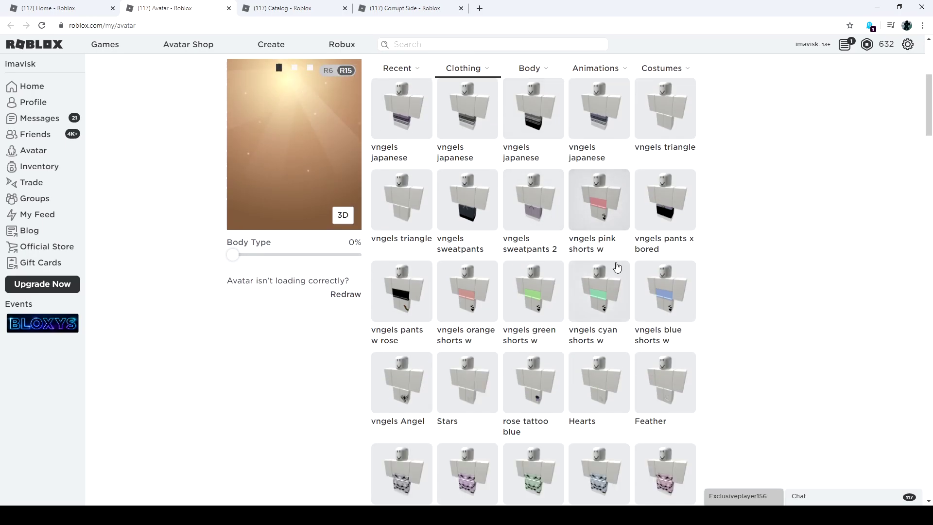
scroll(627, 263, "down", 6)
left_click(638, 270)
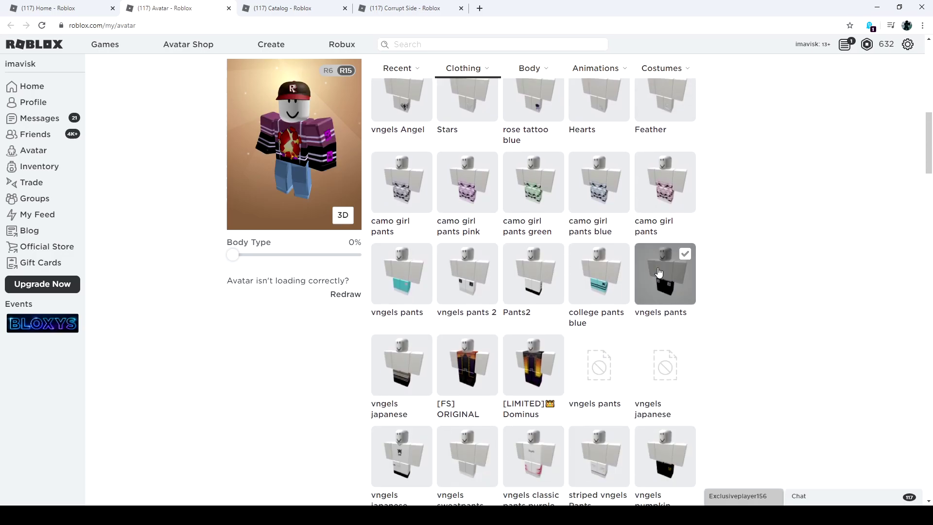
- Set the skin tone of all body parts to light peach using the advanced color palette
mouse_move(483, 68)
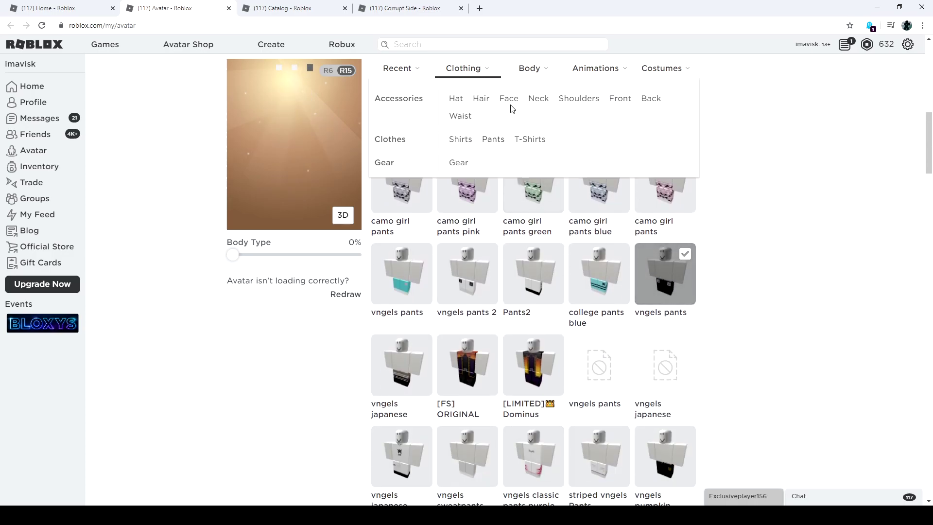
mouse_move(530, 70)
left_click(510, 140)
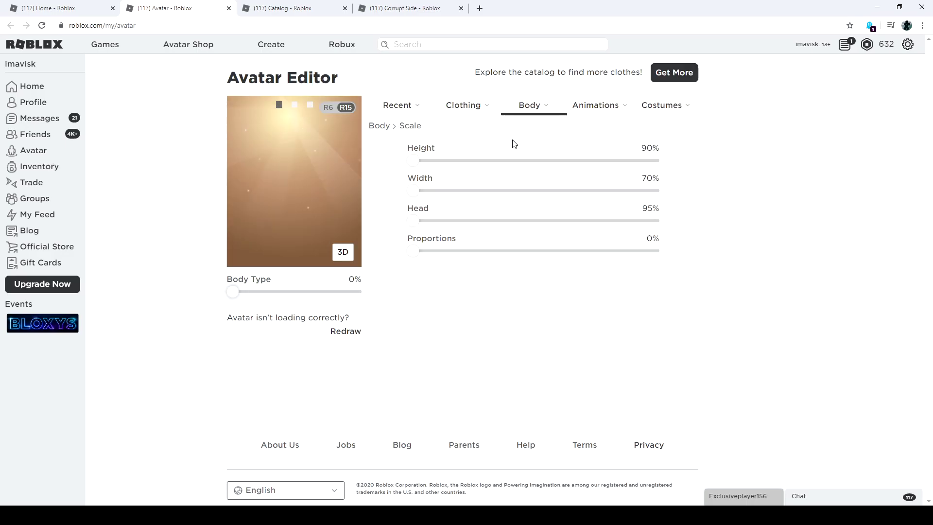
mouse_move(527, 105)
left_click(485, 177)
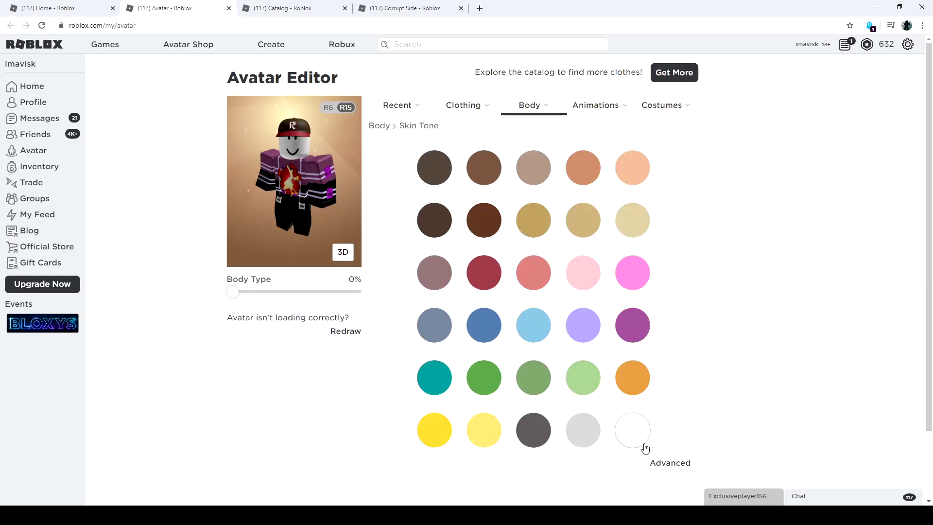
left_click(671, 462)
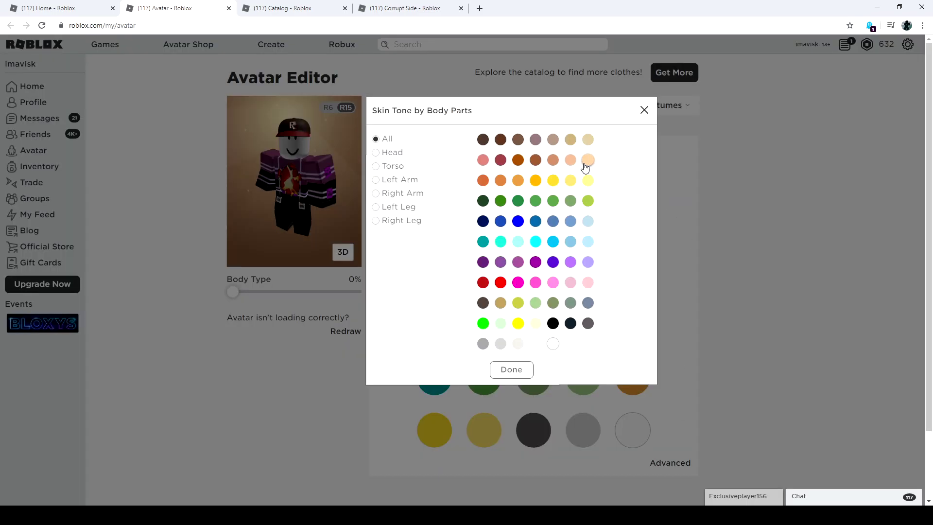
left_click(589, 160)
left_click(526, 375)
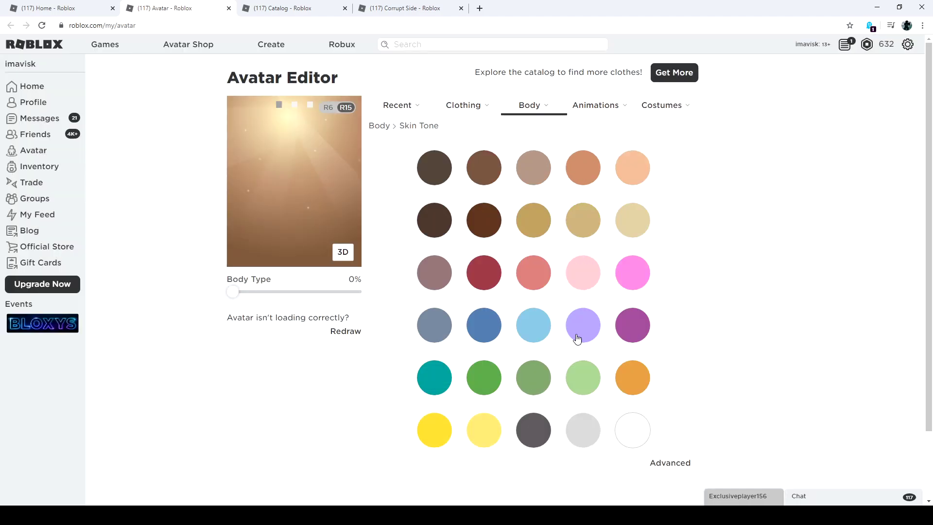
- Replace the avatar's cap with the Corrupt Side hat
mouse_move(465, 113)
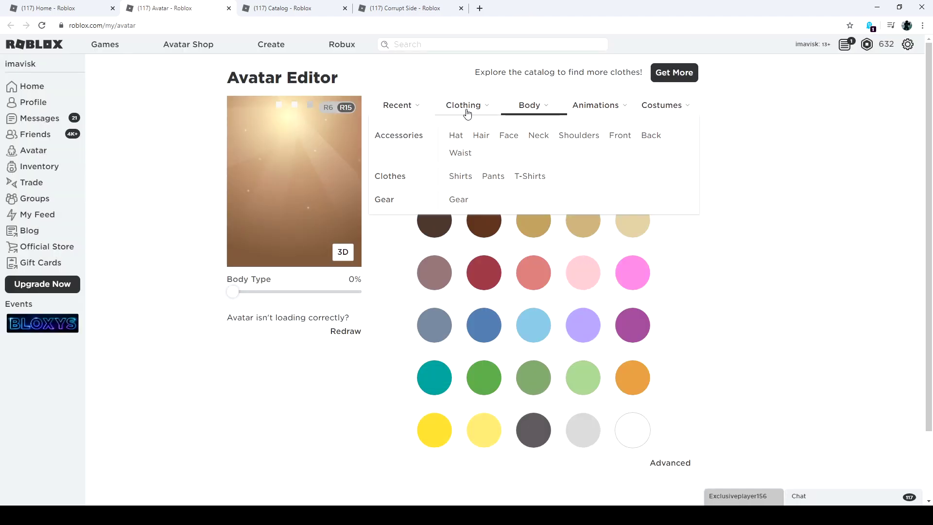
left_click(456, 139)
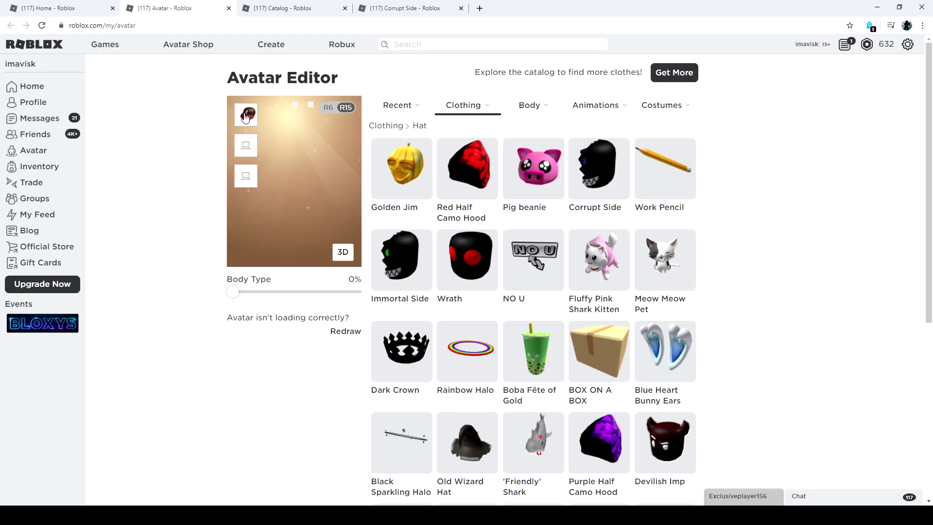
left_click(601, 178)
- Give the avatar the Poisonous Beast Mode face
mouse_move(521, 112)
left_click(456, 145)
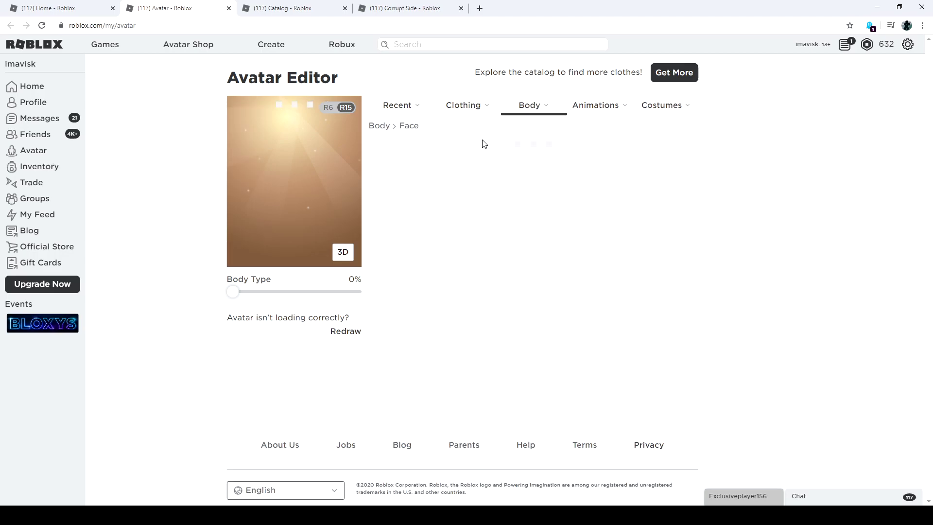
scroll(567, 238, "down", 7)
scroll(567, 233, "down", 3)
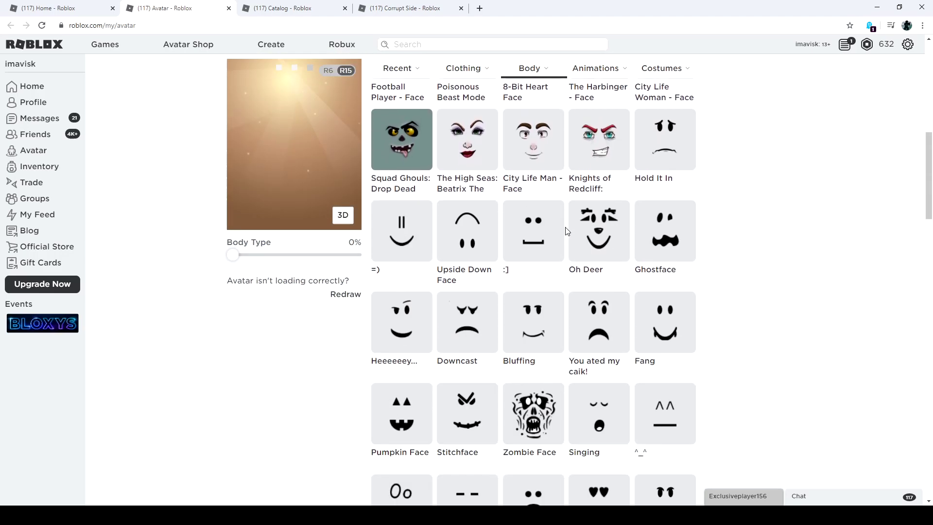
scroll(567, 231, "up", 3)
scroll(567, 230, "down", 5)
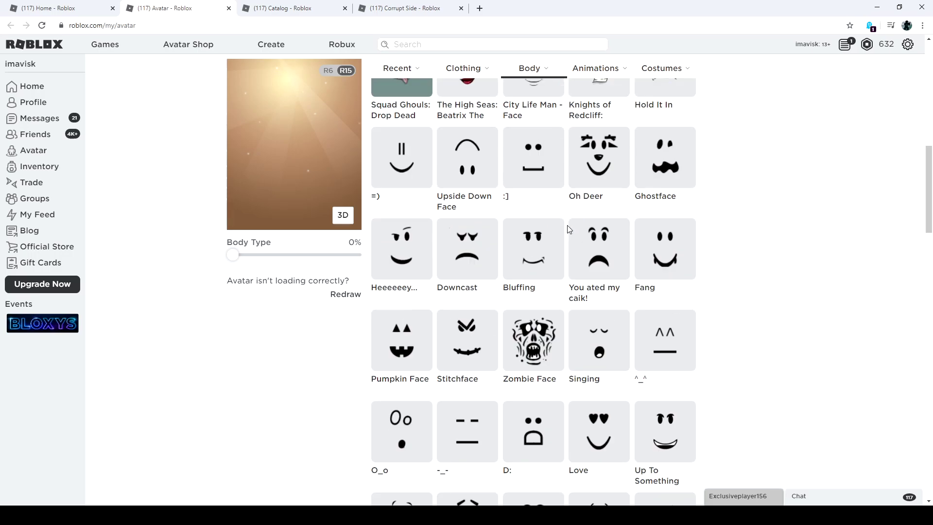
scroll(567, 229, "up", 2)
scroll(491, 182, "up", 3)
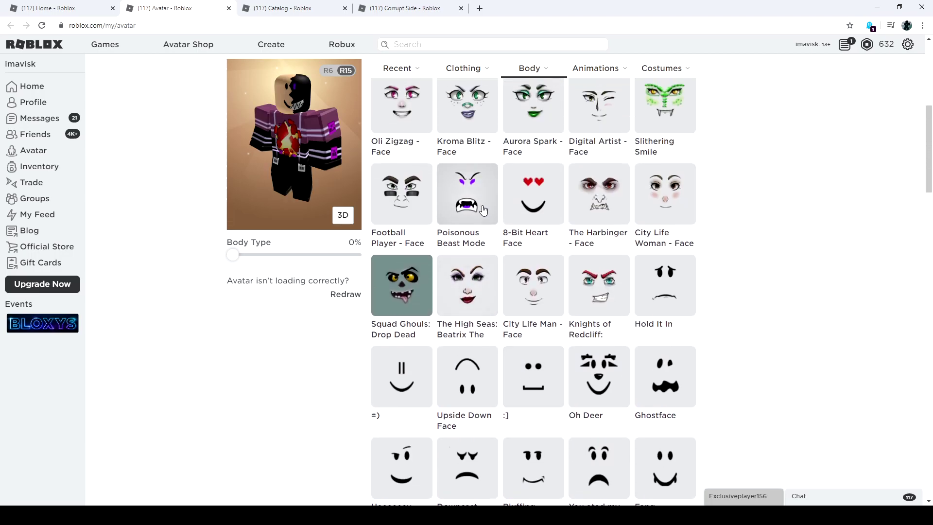
left_click(484, 207)
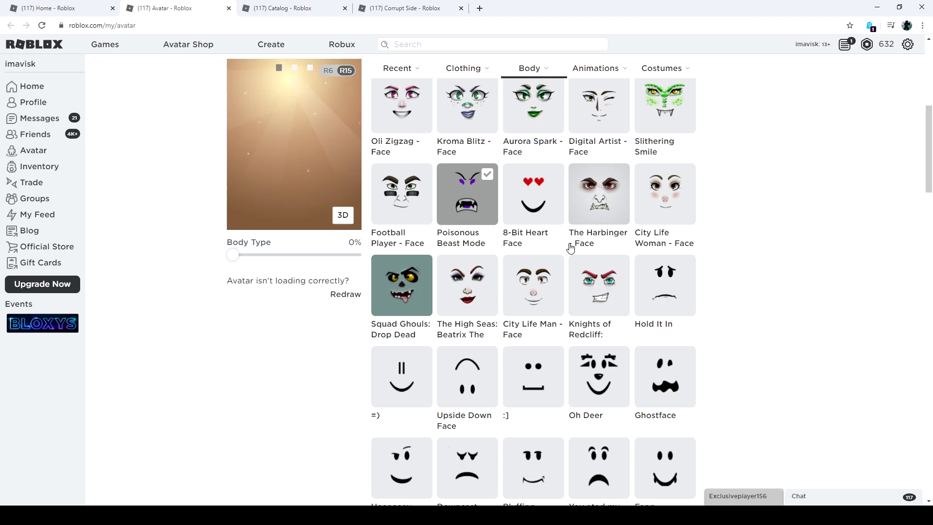
- Try the Chill face and the Shiny Teeth face on the avatar
scroll(570, 248, "down", 7)
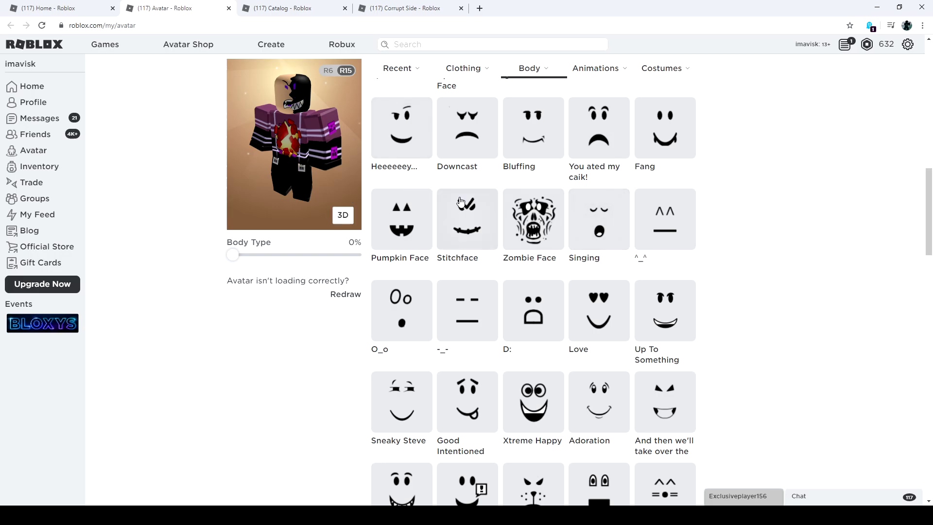
scroll(462, 199, "down", 9)
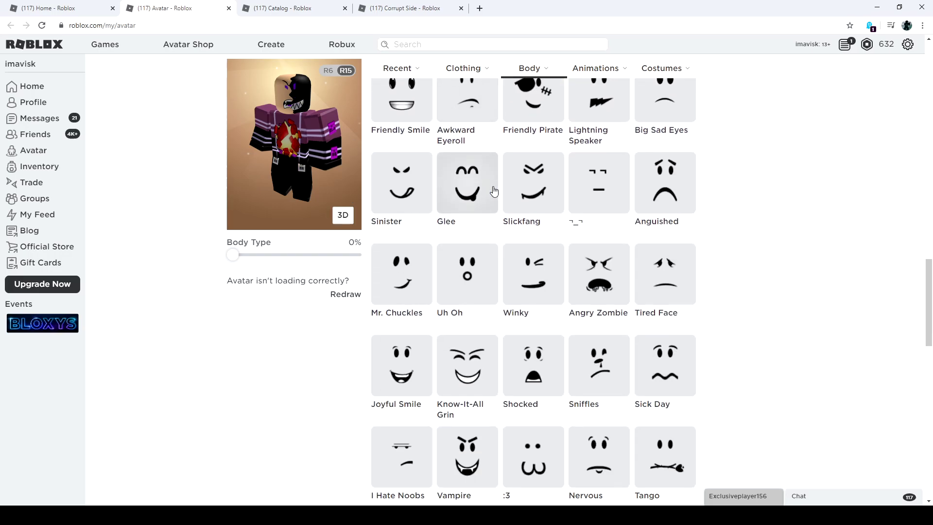
scroll(493, 190, "down", 14)
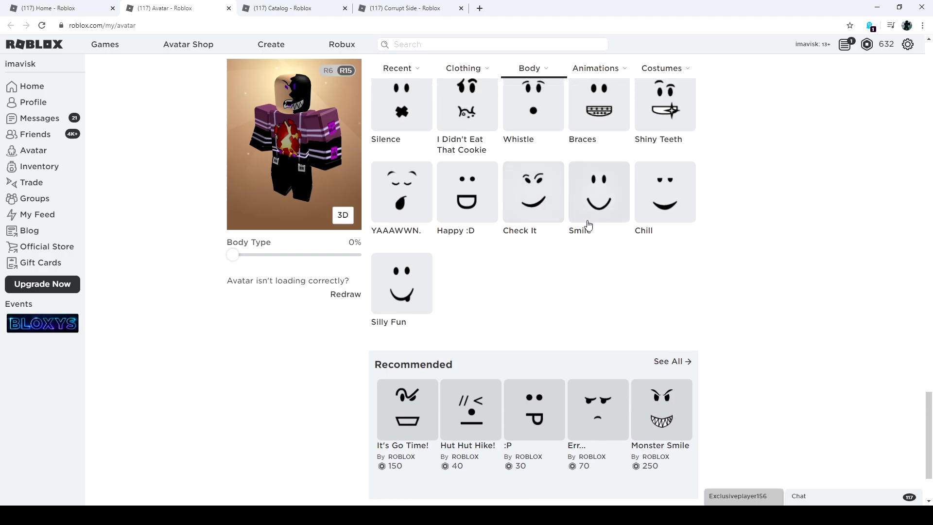
left_click(670, 198)
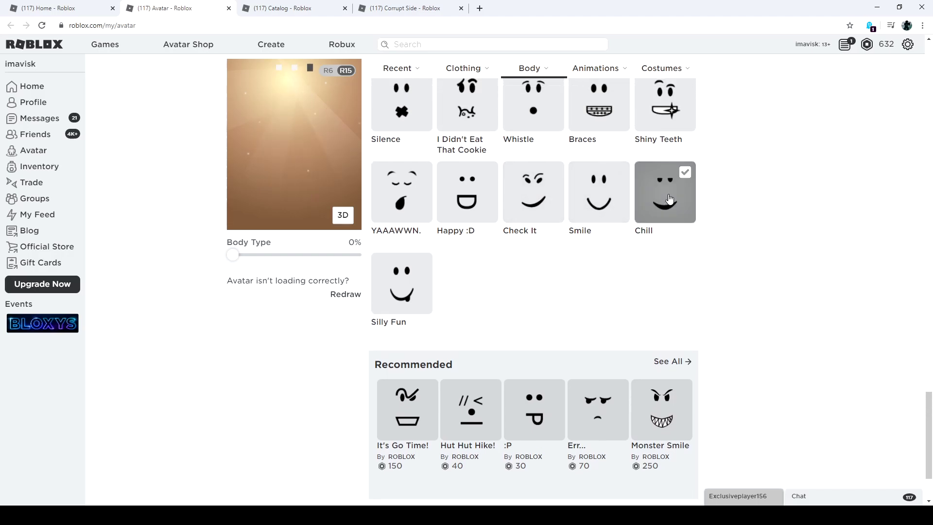
scroll(677, 200, "up", 4)
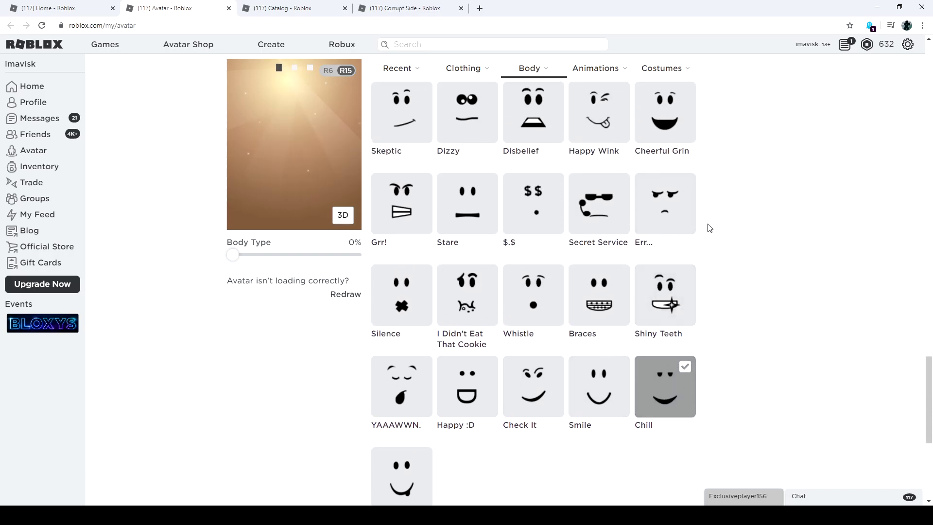
scroll(684, 233, "up", 1)
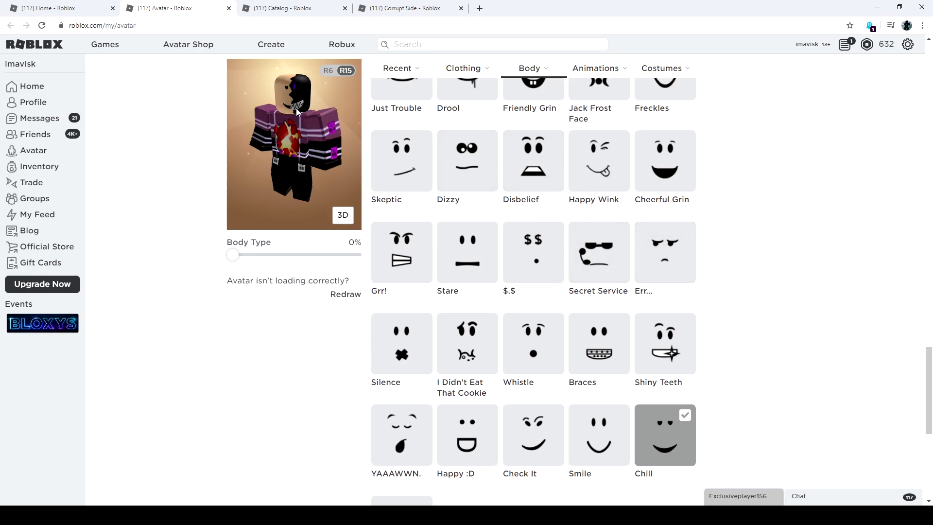
left_click(663, 345)
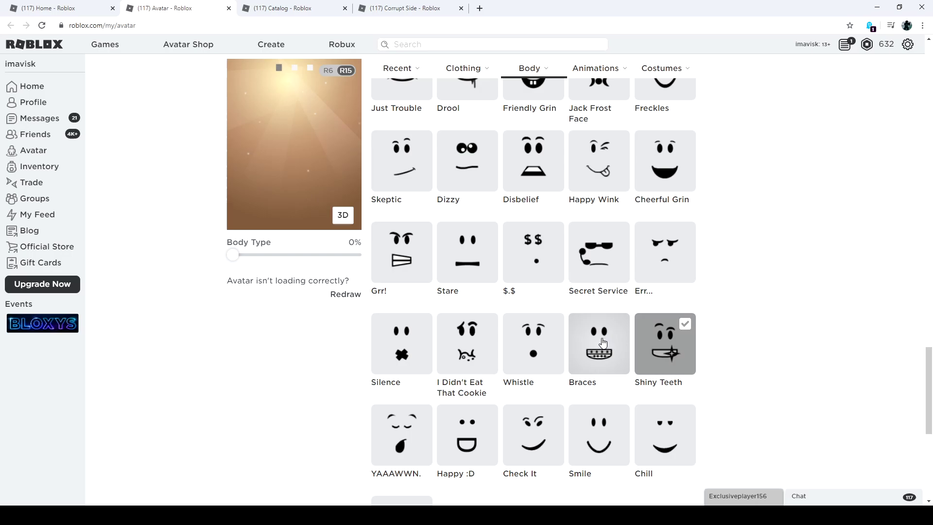
- Give the avatar the Joyful Smile face
scroll(604, 343, "up", 2)
scroll(603, 342, "up", 3)
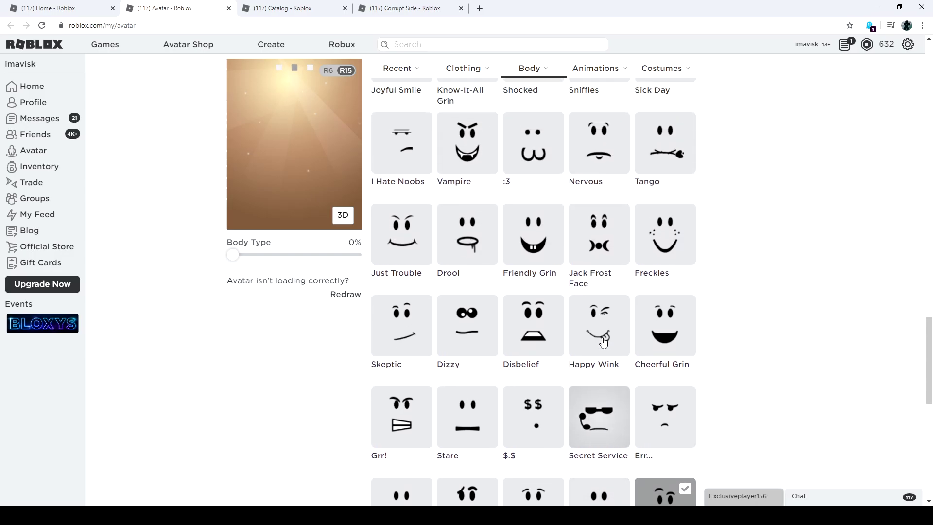
scroll(604, 343, "up", 3)
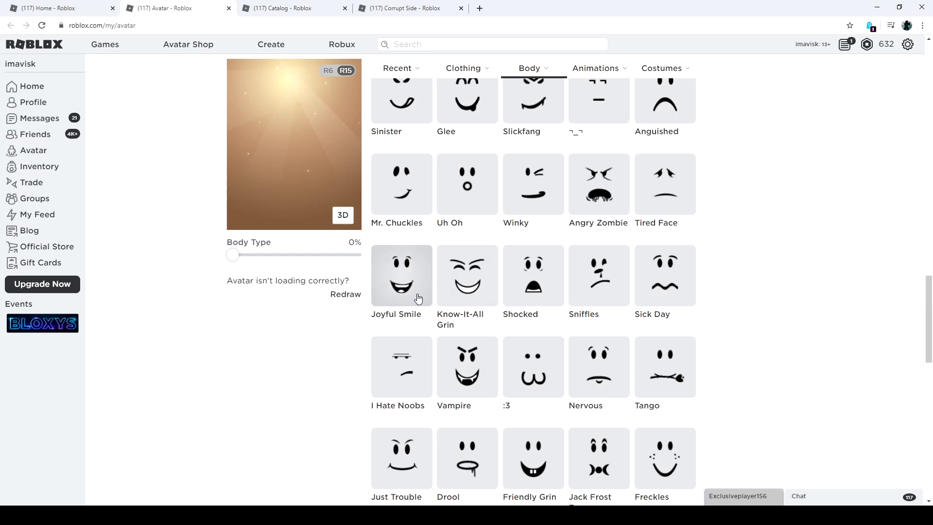
left_click(402, 283)
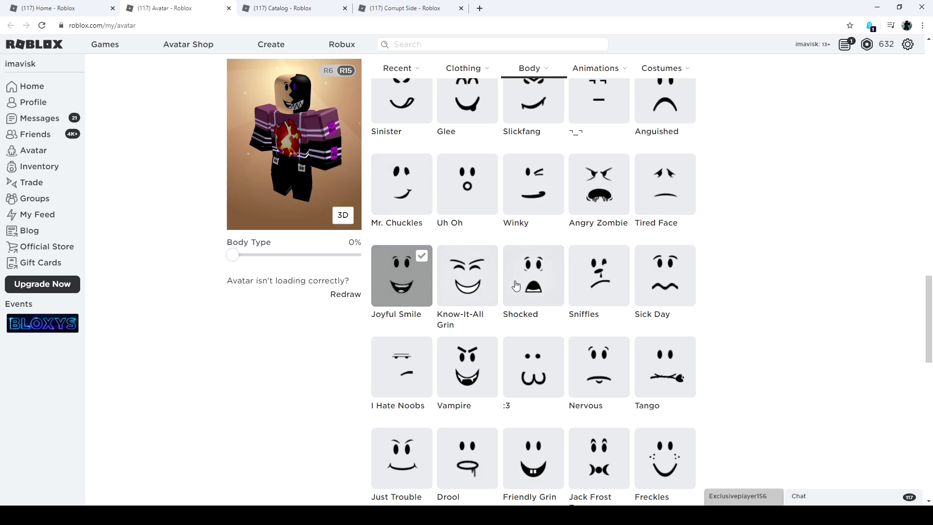
- Open the avatar's collection of hair accessories
scroll(517, 287, "up", 3)
mouse_move(462, 69)
left_click(475, 101)
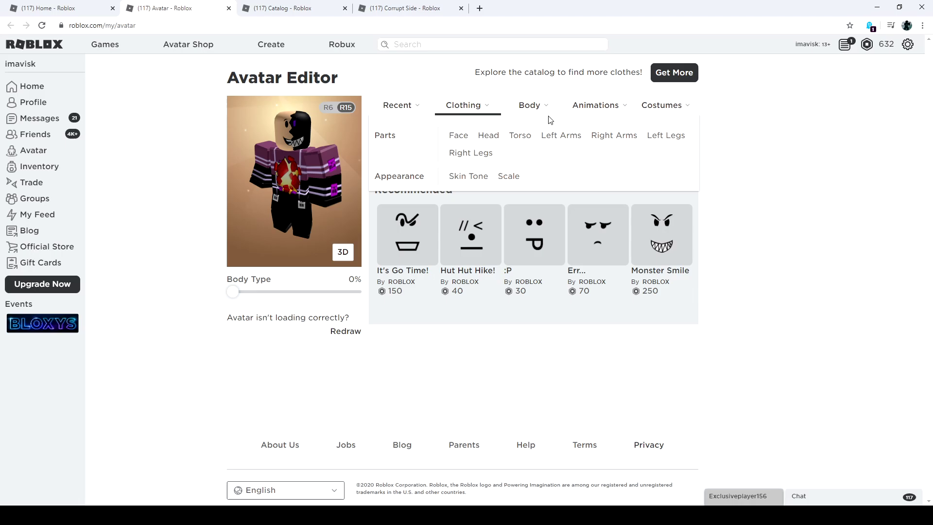
scroll(527, 302, "down", 4)
scroll(528, 301, "up", 3)
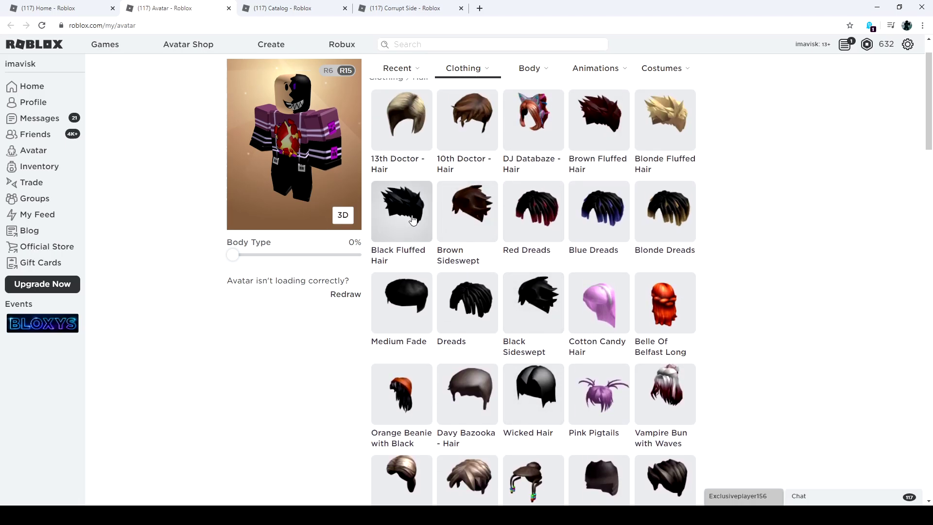
- View the catalog page of the Medium Fade hair in a separate tab and close it again
middle_click(411, 313)
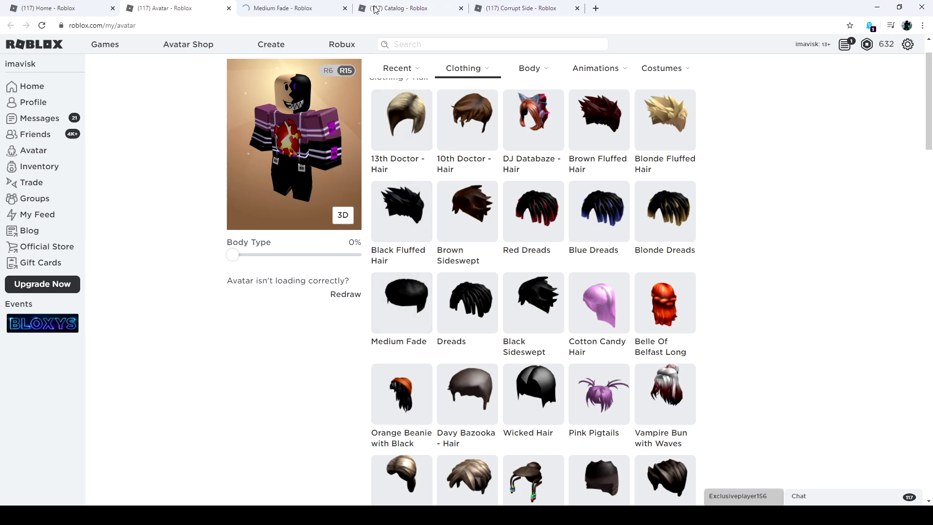
left_click(281, 10)
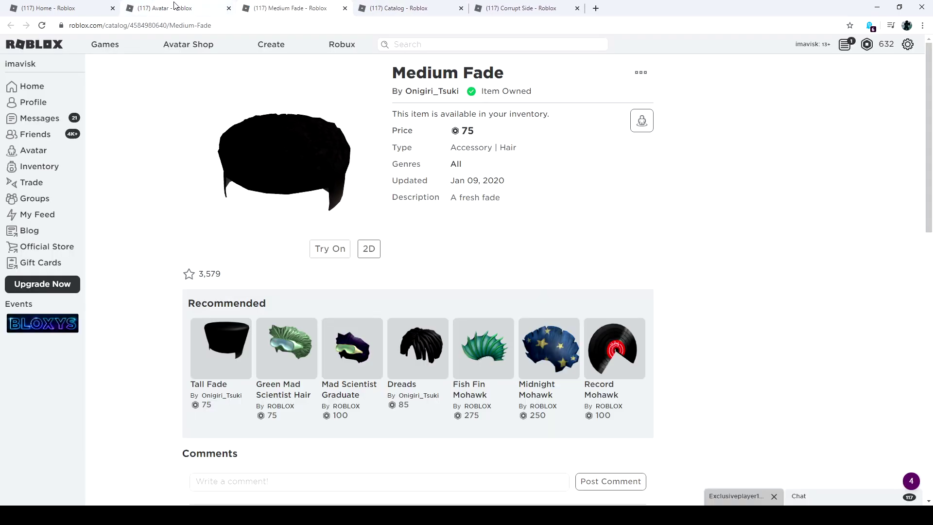
left_click(170, 8)
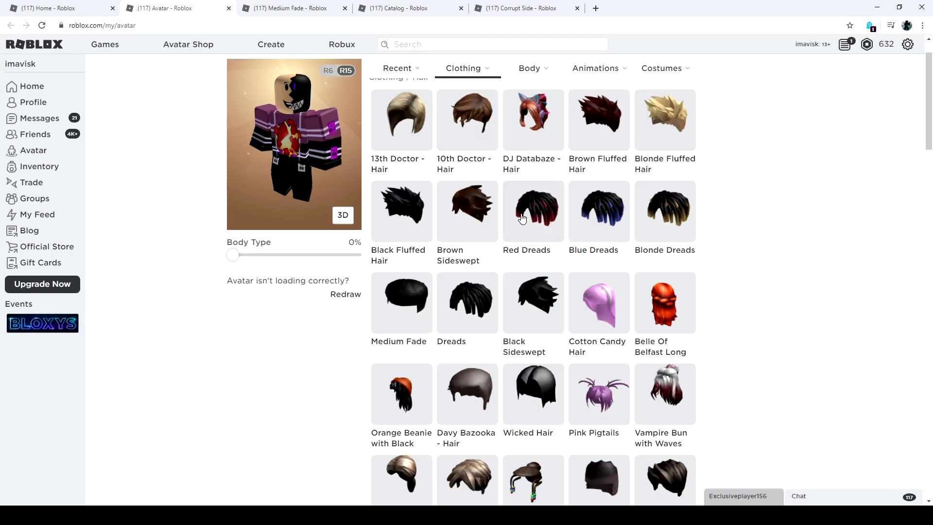
left_click(346, 10)
- Put the black Beautiful Hair for Beautiful hairstyle on the avatar
scroll(574, 317, "down", 20)
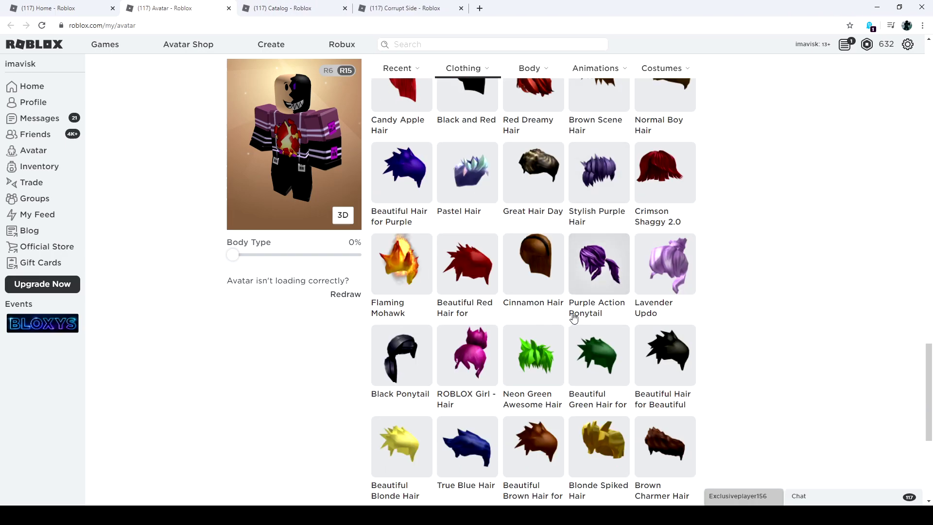
scroll(574, 317, "down", 4)
scroll(542, 302, "up", 3)
left_click(671, 304)
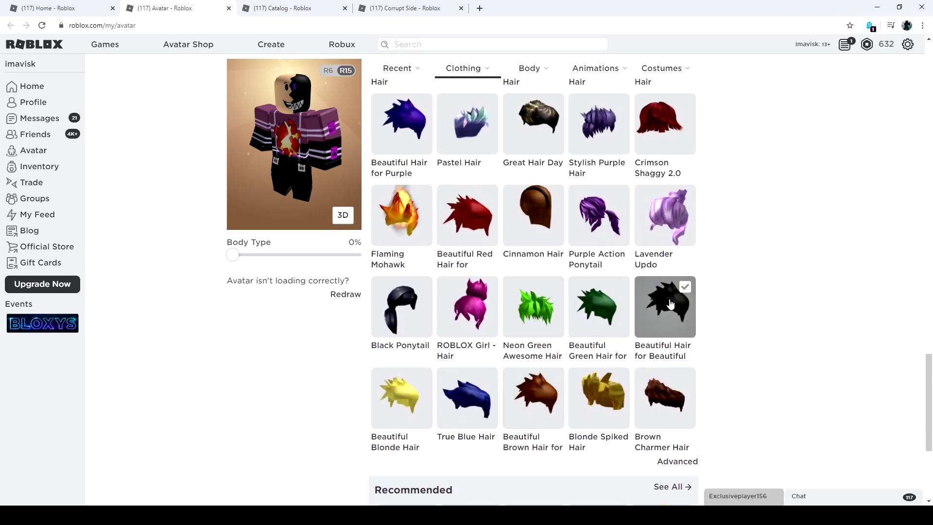
- Take the Bloxxer T-shirt off the avatar
mouse_move(465, 69)
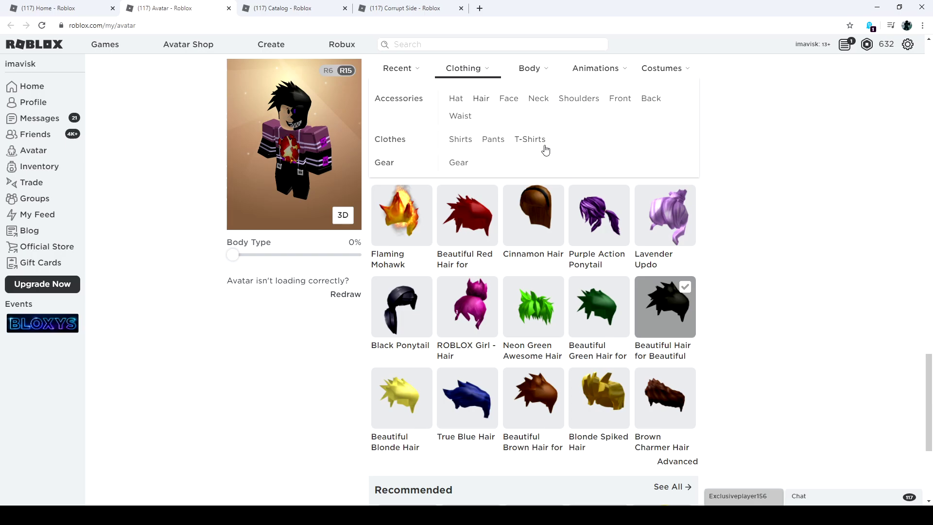
left_click(544, 145)
scroll(548, 242, "down", 10)
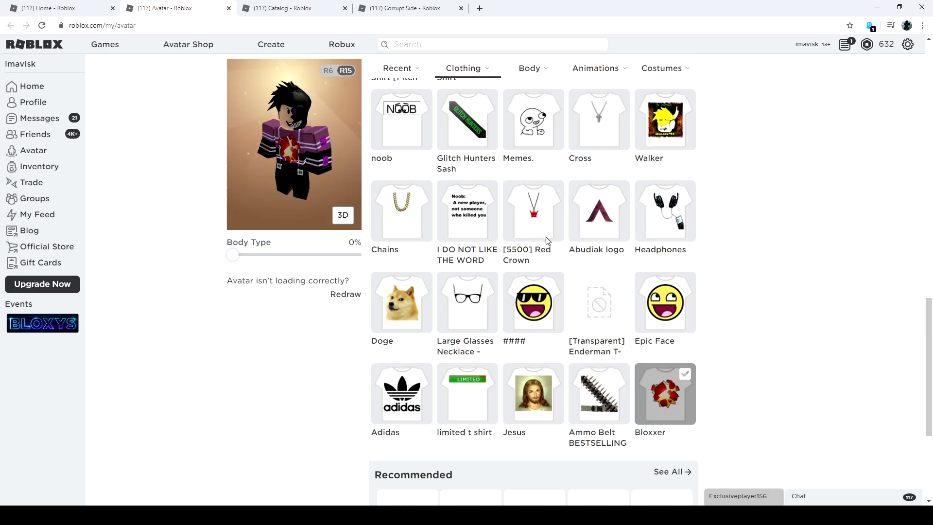
scroll(548, 241, "down", 4)
left_click(665, 190)
- Open the avatar's collection of faces again
scroll(544, 166, "up", 11)
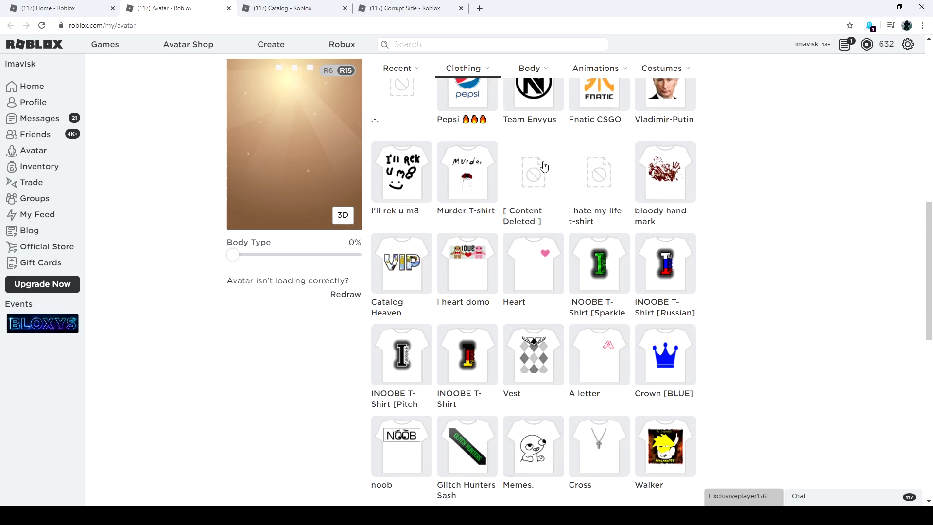
scroll(544, 166, "up", 5)
mouse_move(487, 132)
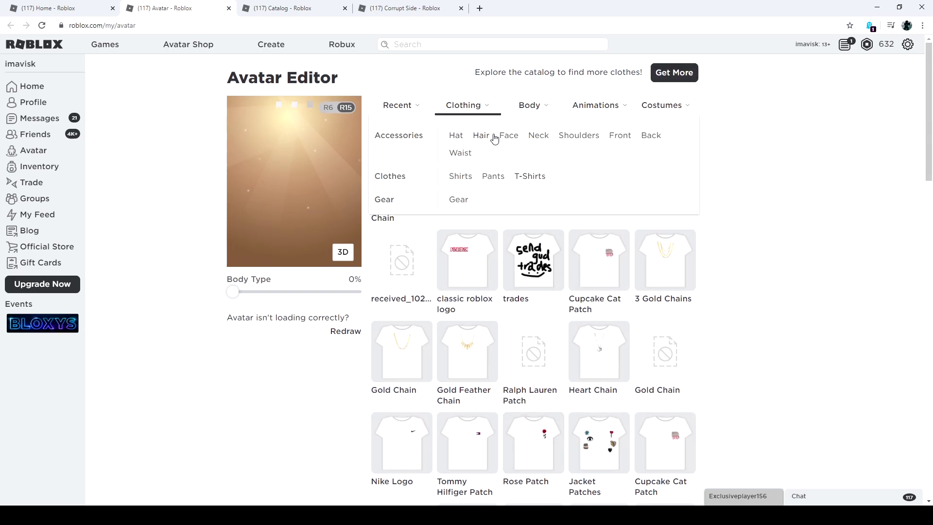
mouse_move(535, 104)
left_click(456, 134)
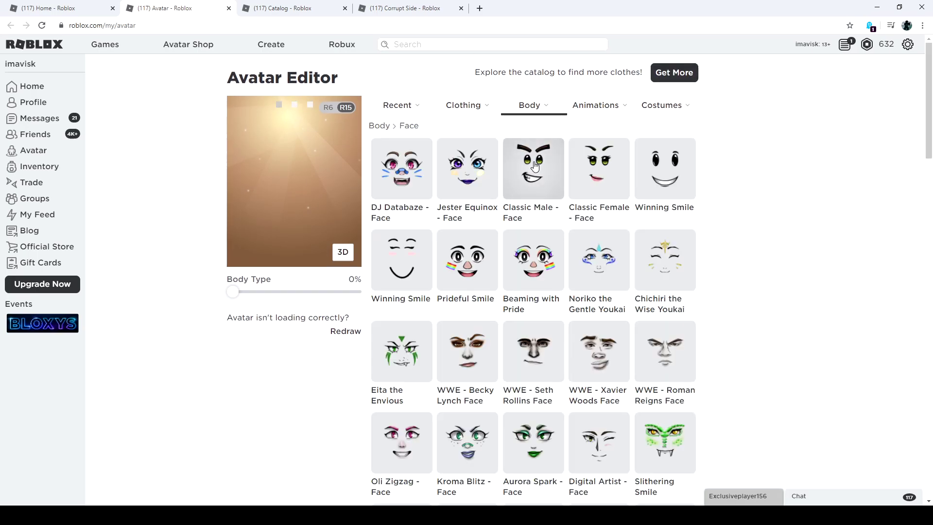